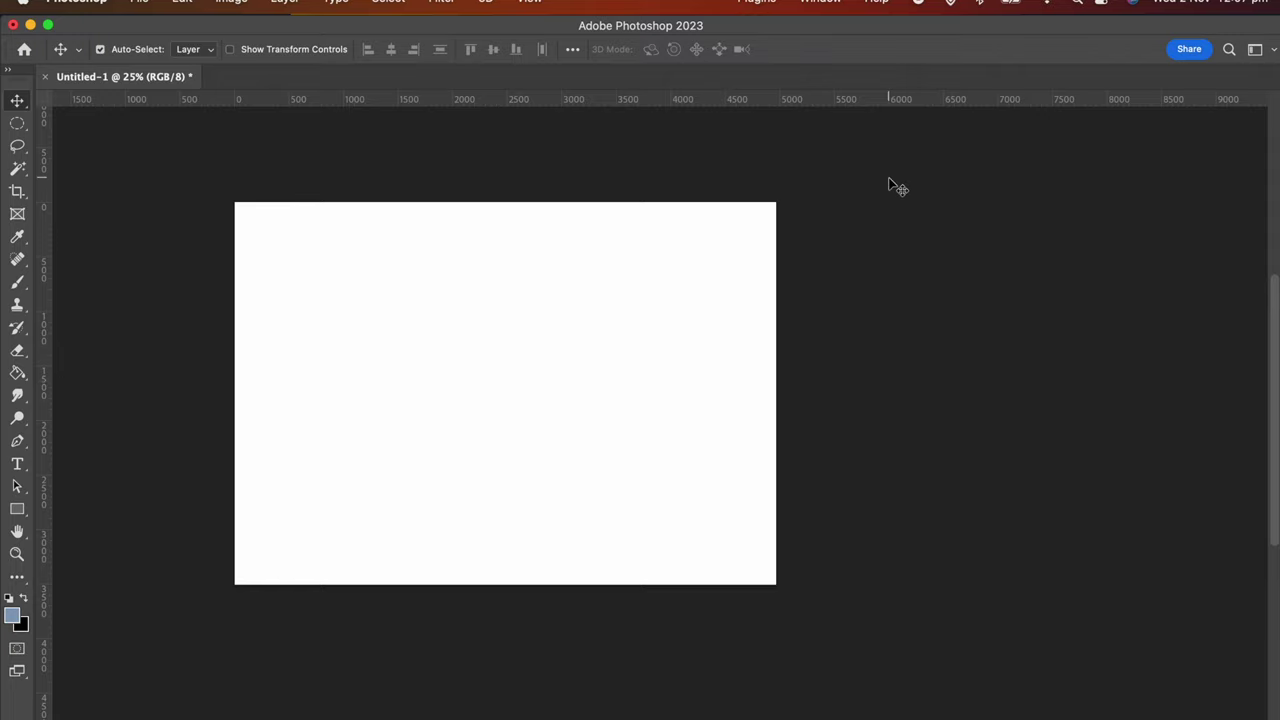
- Show the Libraries panel from the Window menu and bring up its add-item choices
{"action": "left_click", "coordinate": [818, 6]}
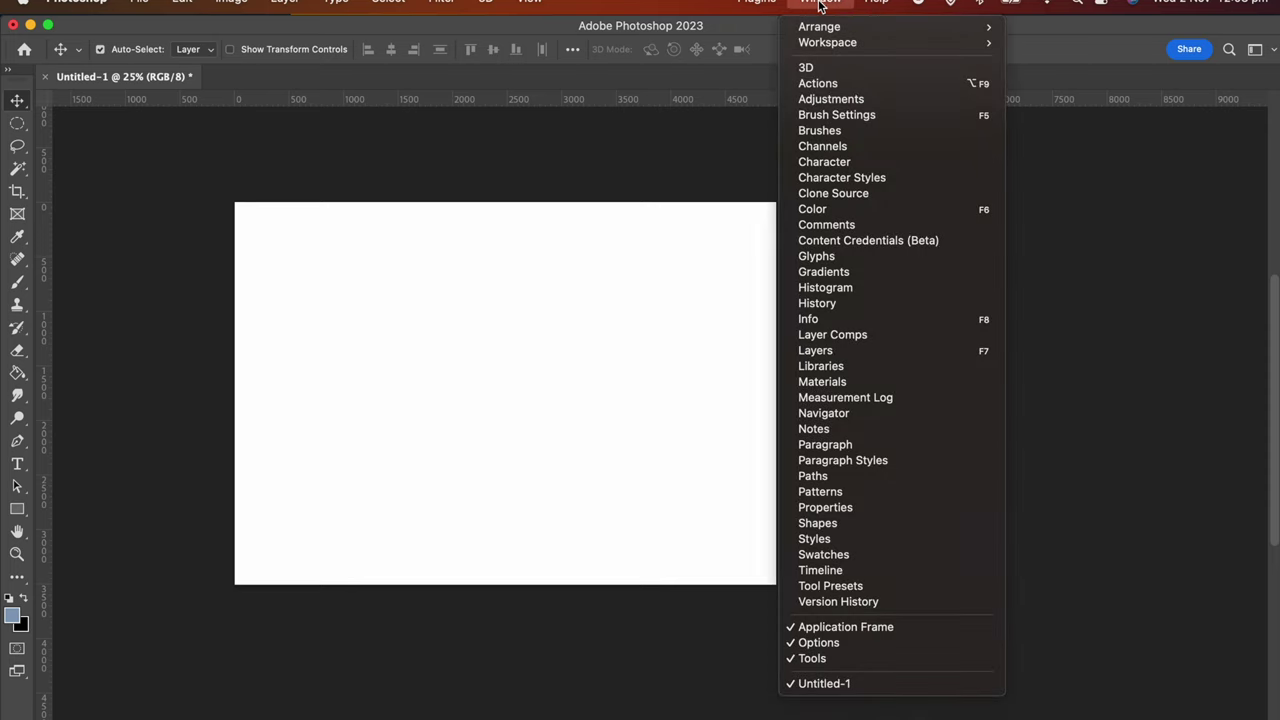
{"action": "left_click", "coordinate": [822, 366]}
{"action": "left_click_drag", "start_coordinate": [984, 69], "coordinate": [968, 76]}
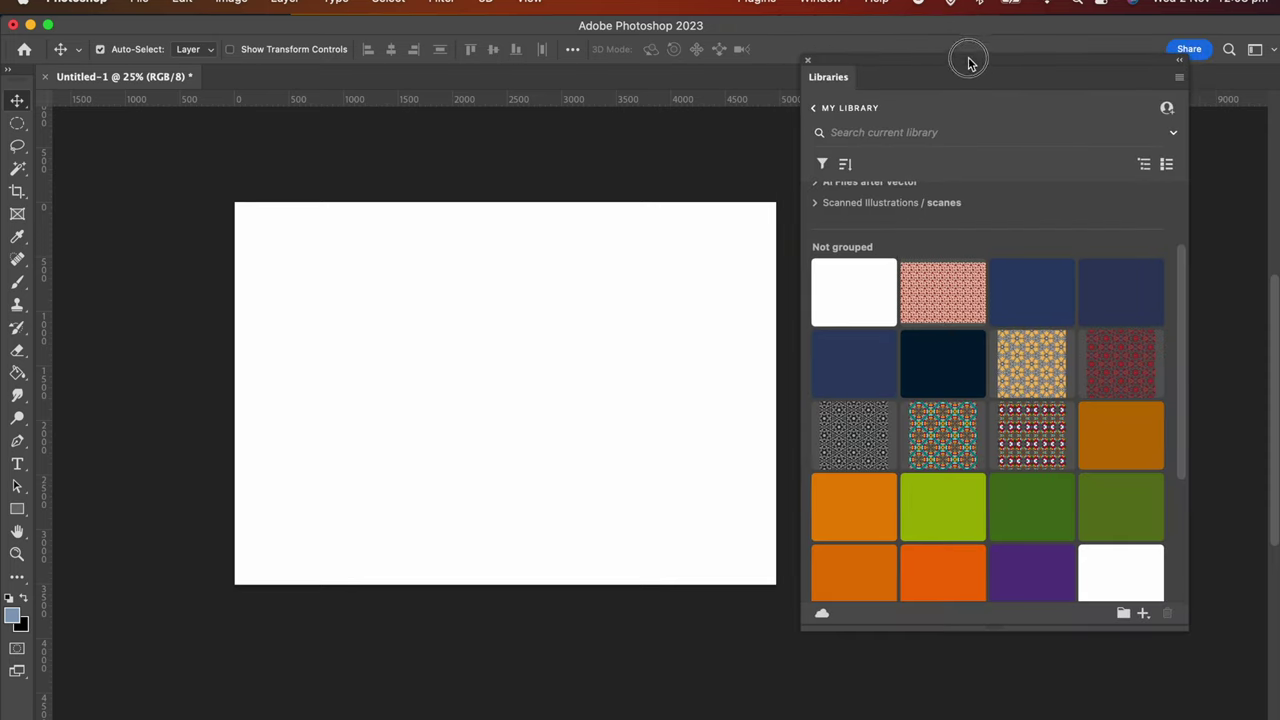
{"action": "mouse_move", "coordinate": [1181, 347]}
{"action": "left_mouse_down"}
{"action": "mouse_move", "coordinate": [1183, 534]}
{"action": "mouse_move", "coordinate": [1183, 329]}
{"action": "mouse_move", "coordinate": [1191, 366]}
{"action": "left_mouse_up"}
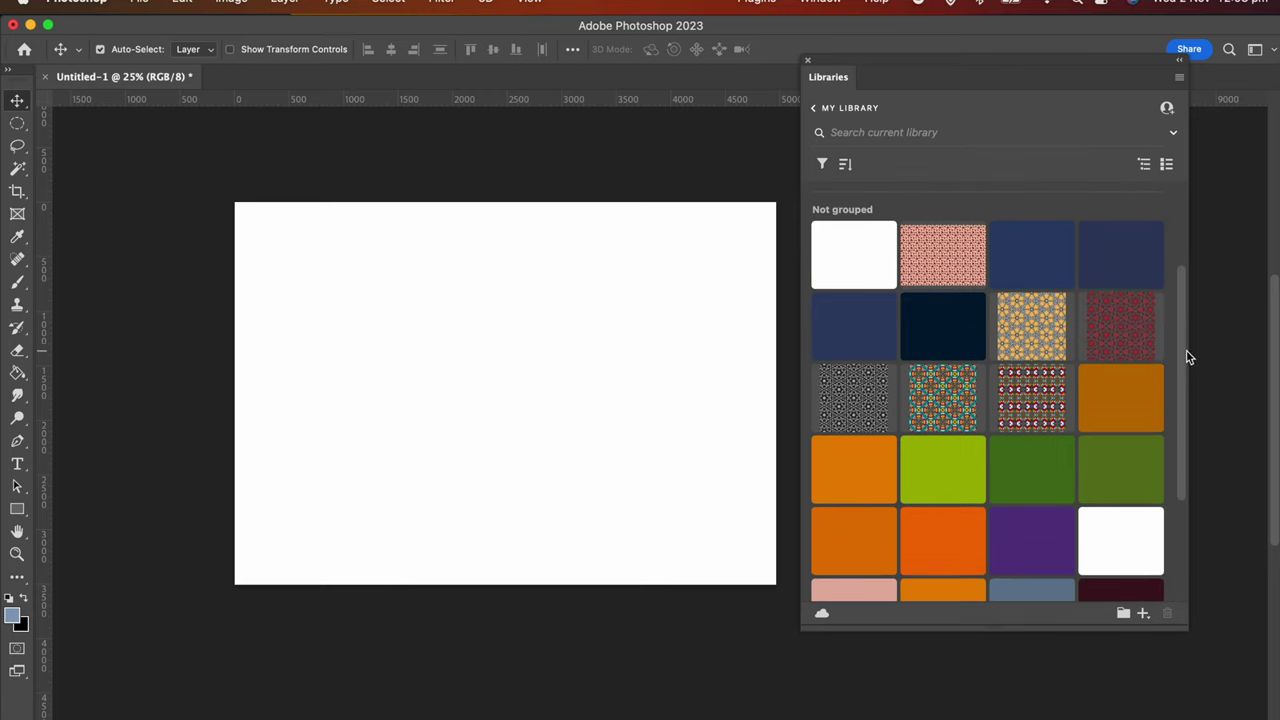
{"action": "left_click_drag", "start_coordinate": [1186, 357], "coordinate": [1187, 453]}
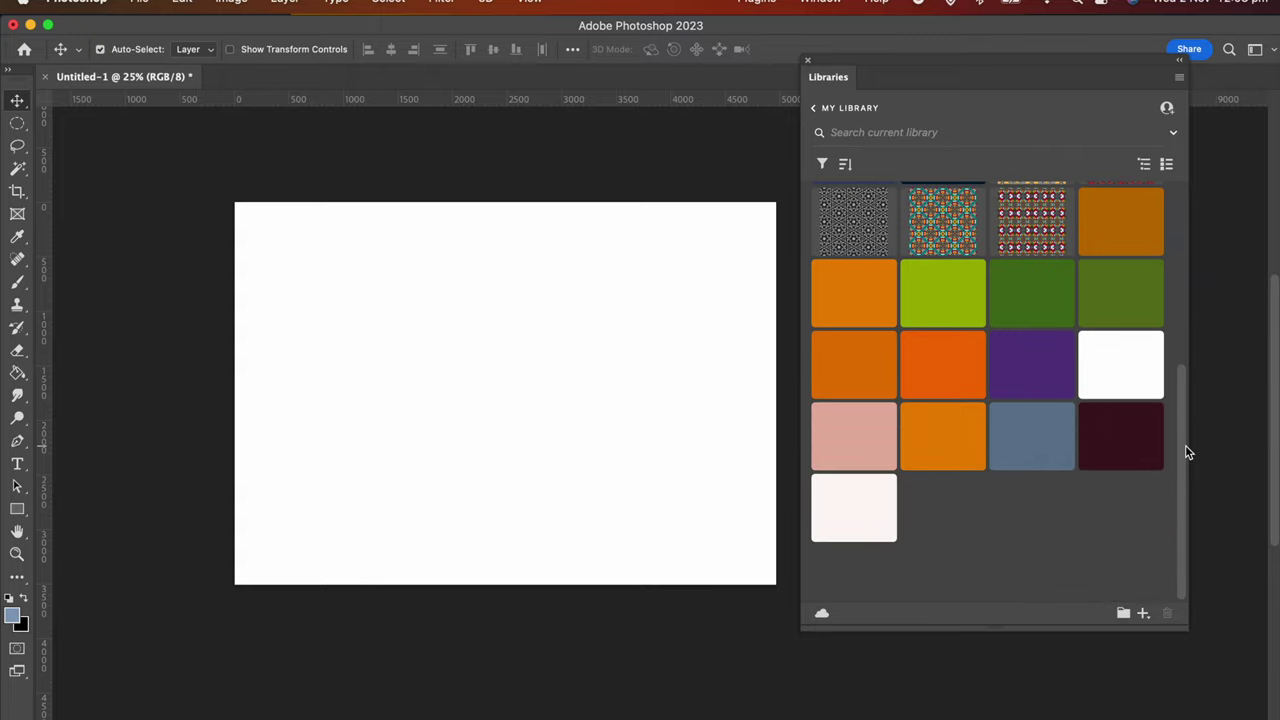
{"action": "left_click", "coordinate": [1144, 613]}
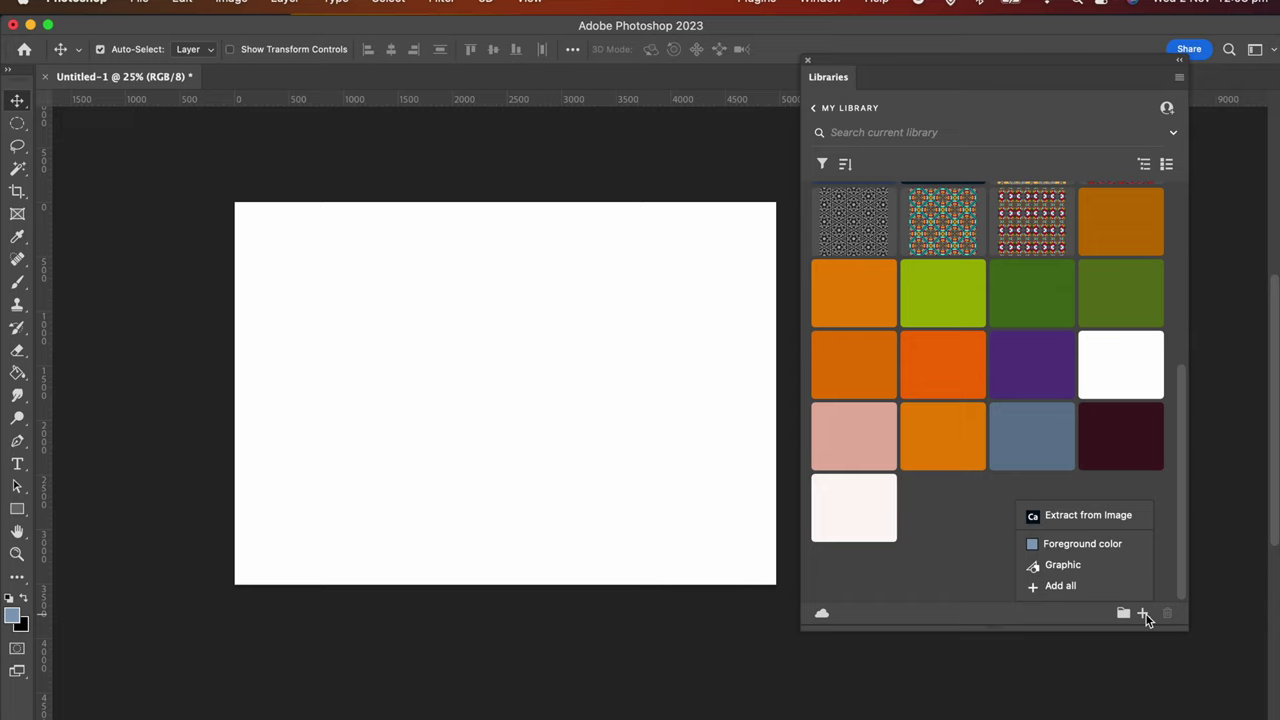
- Start Extract from Image and load the flower photo QB9A0432.jpg
{"action": "left_click", "coordinate": [1108, 519]}
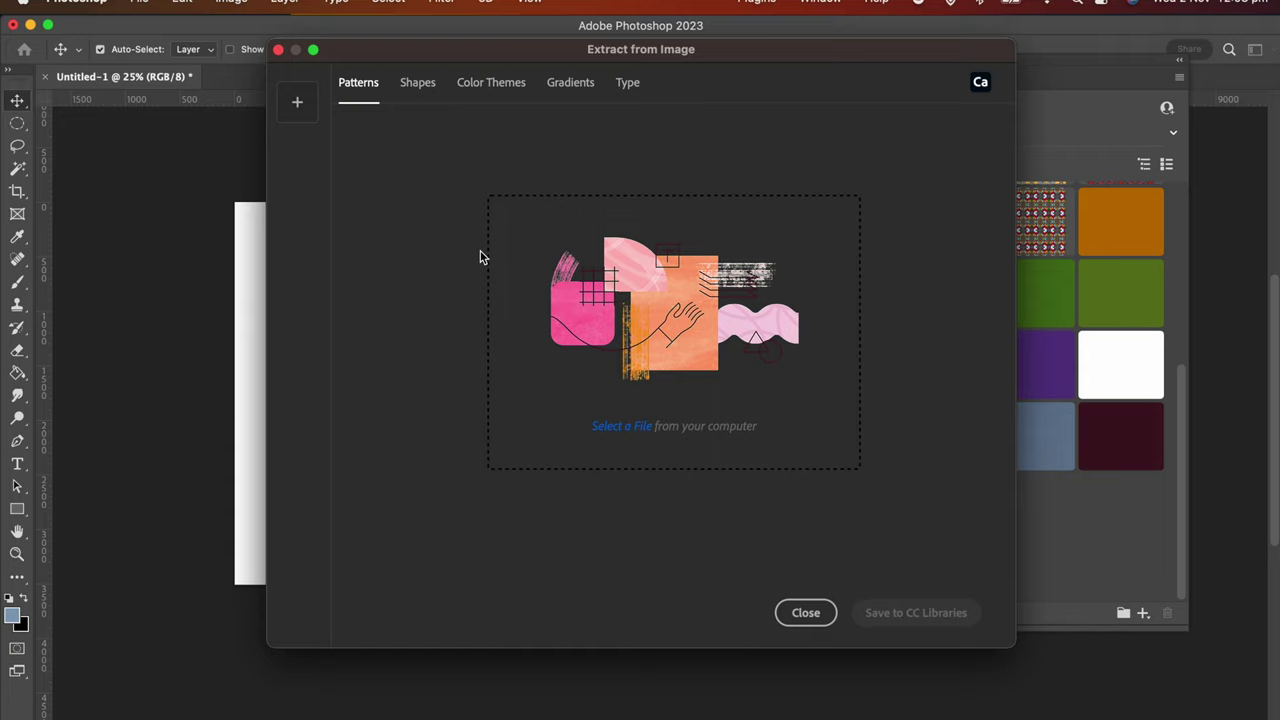
{"action": "left_click", "coordinate": [297, 104]}
{"action": "left_click", "coordinate": [393, 166]}
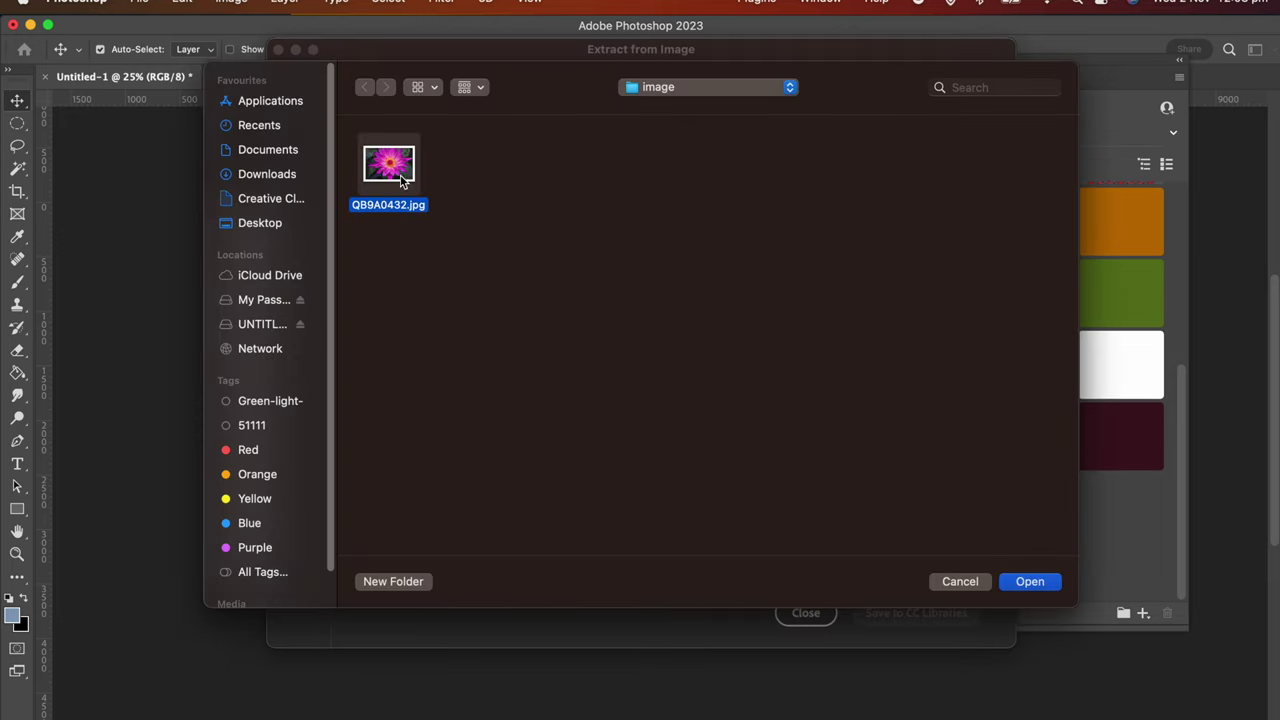
{"action": "left_click", "coordinate": [1028, 584]}
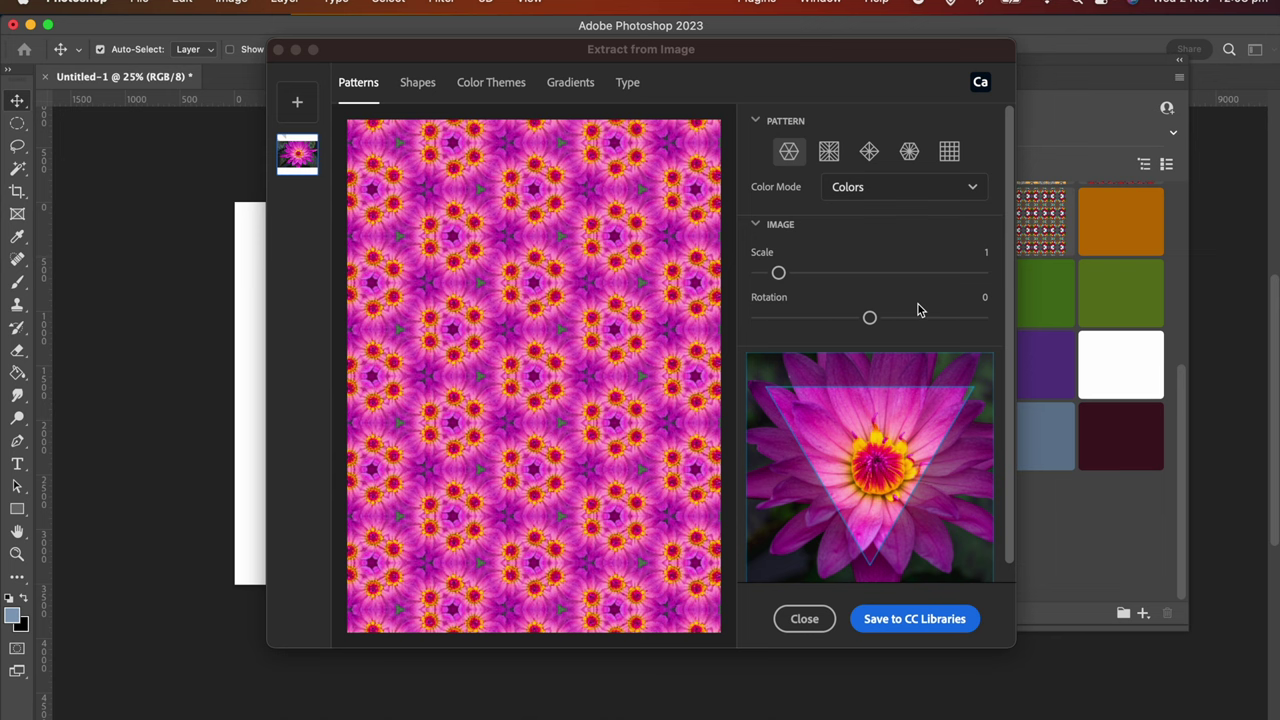
- Compare the pattern styles, ending on the triangular kaleidoscope style
{"action": "left_click", "coordinate": [829, 151]}
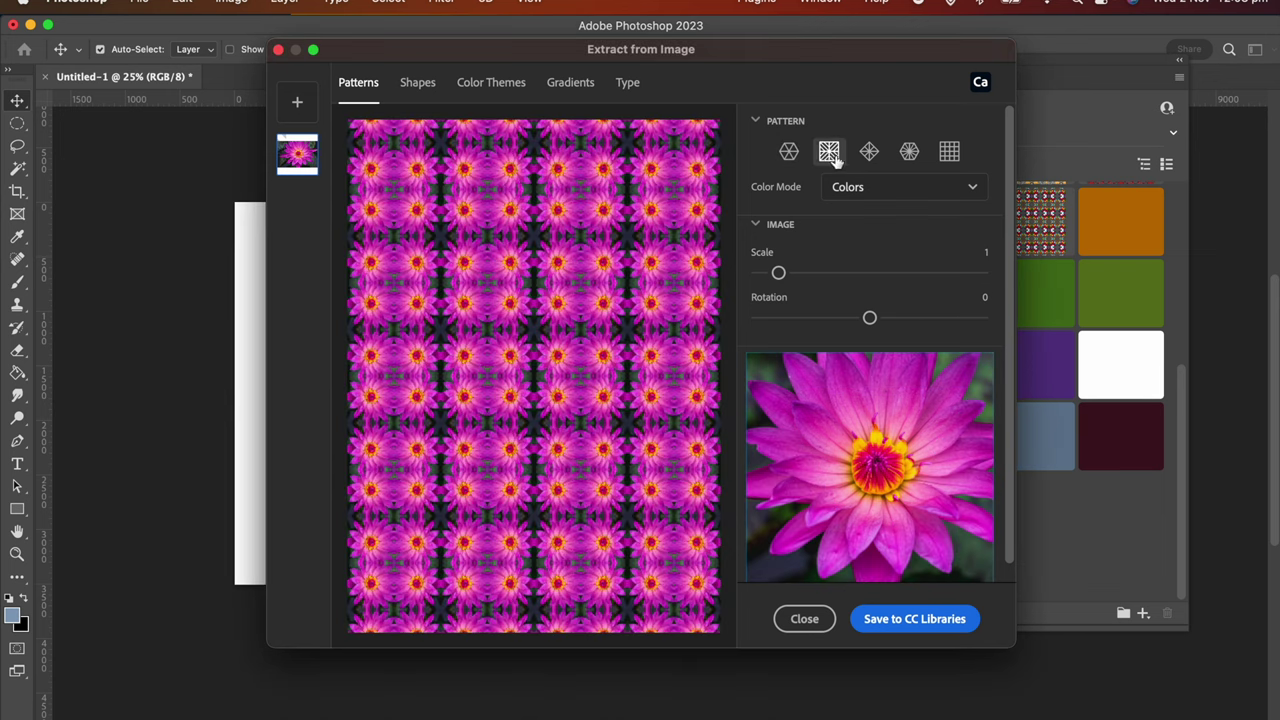
{"action": "left_click", "coordinate": [869, 151]}
{"action": "left_click", "coordinate": [909, 151]}
{"action": "left_click", "coordinate": [949, 151]}
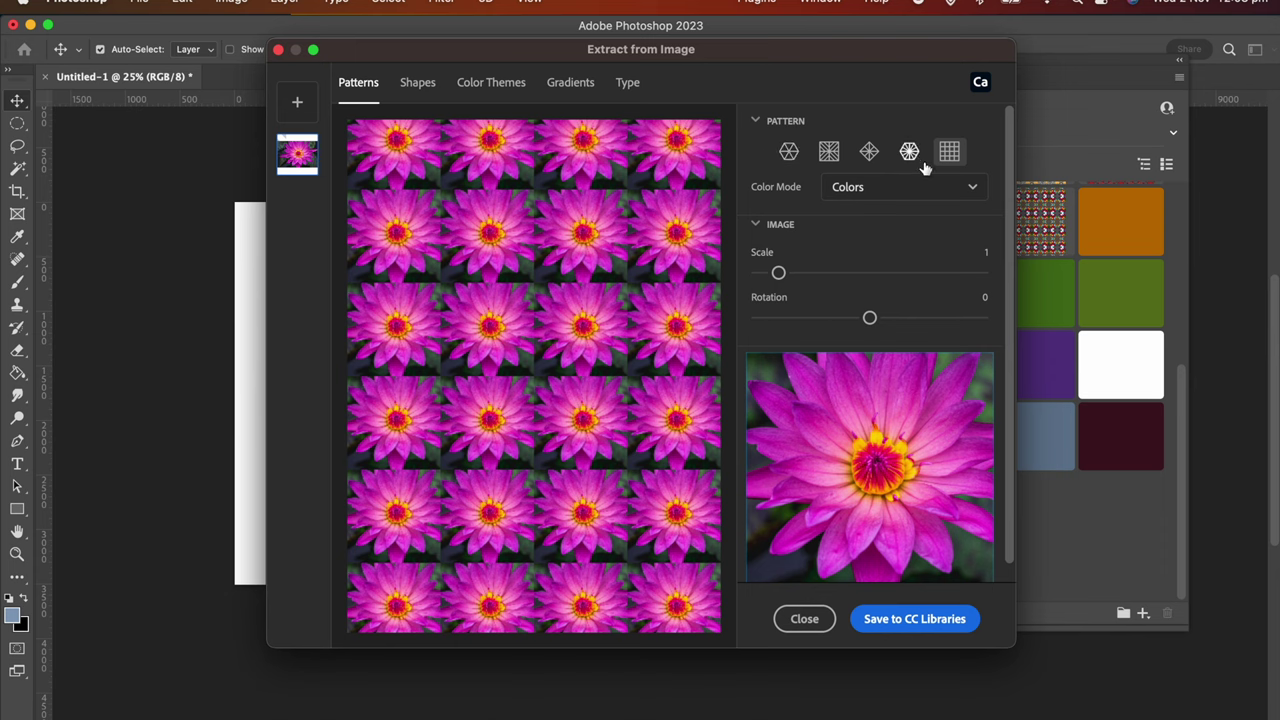
{"action": "left_click", "coordinate": [789, 151]}
- Keep the Color Mode on Colors for the kaleidoscope pattern
{"action": "left_click", "coordinate": [871, 187]}
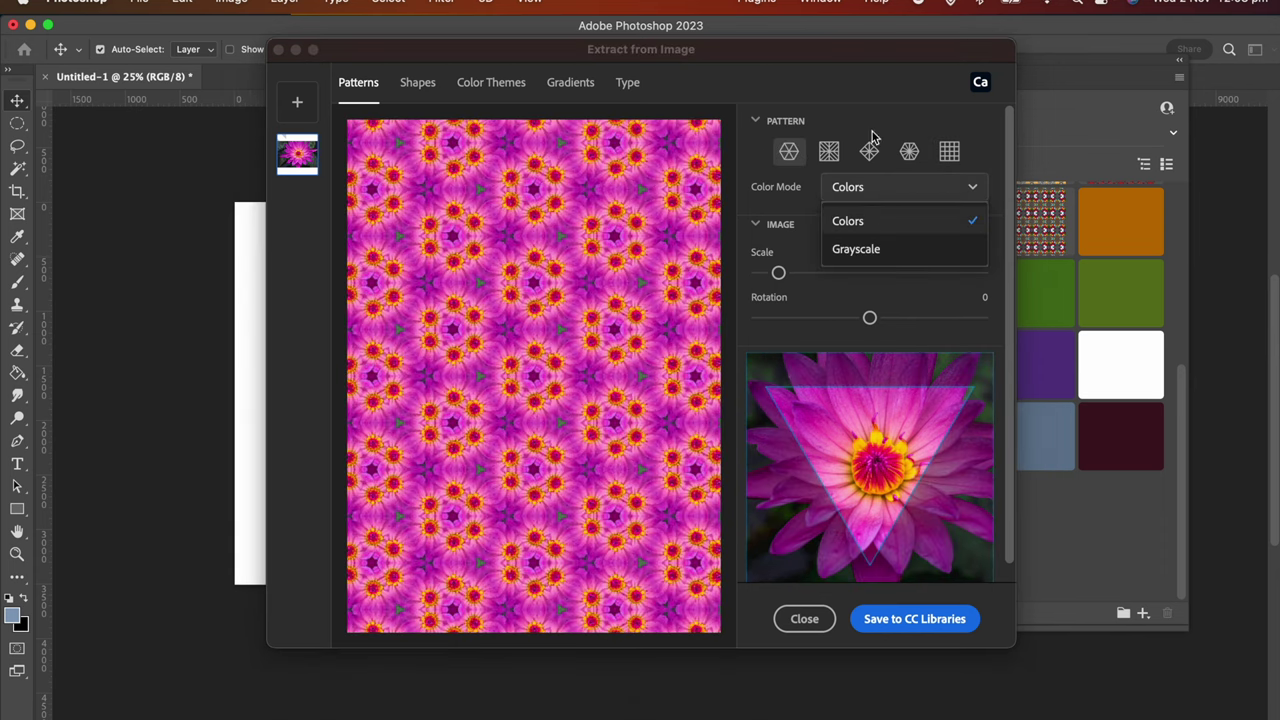
{"action": "left_click", "coordinate": [868, 218]}
{"action": "left_click", "coordinate": [759, 122]}
{"action": "left_click", "coordinate": [759, 122]}
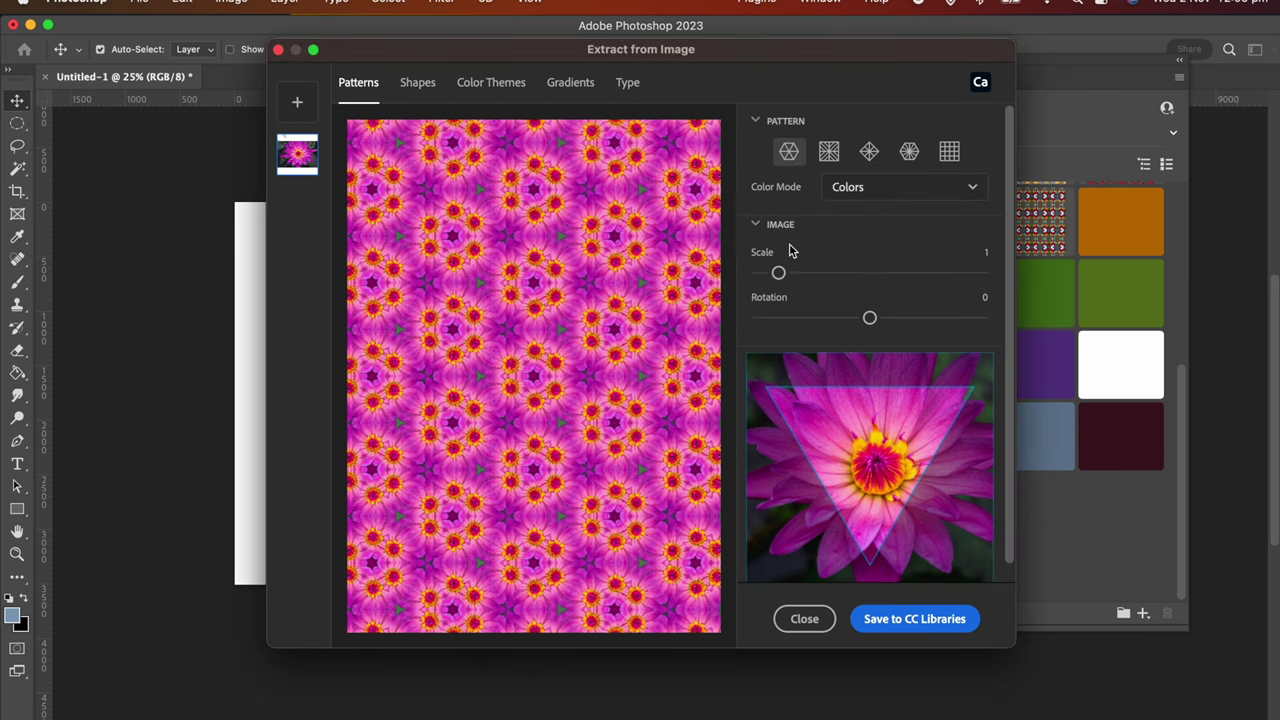
- Reposition the photo in the triangle, set Scale 2.7 and Rotation -83, and save it
{"action": "mouse_move", "coordinate": [778, 272]}
{"action": "left_mouse_down"}
{"action": "mouse_move", "coordinate": [816, 274]}
{"action": "mouse_move", "coordinate": [787, 273]}
{"action": "left_mouse_up"}
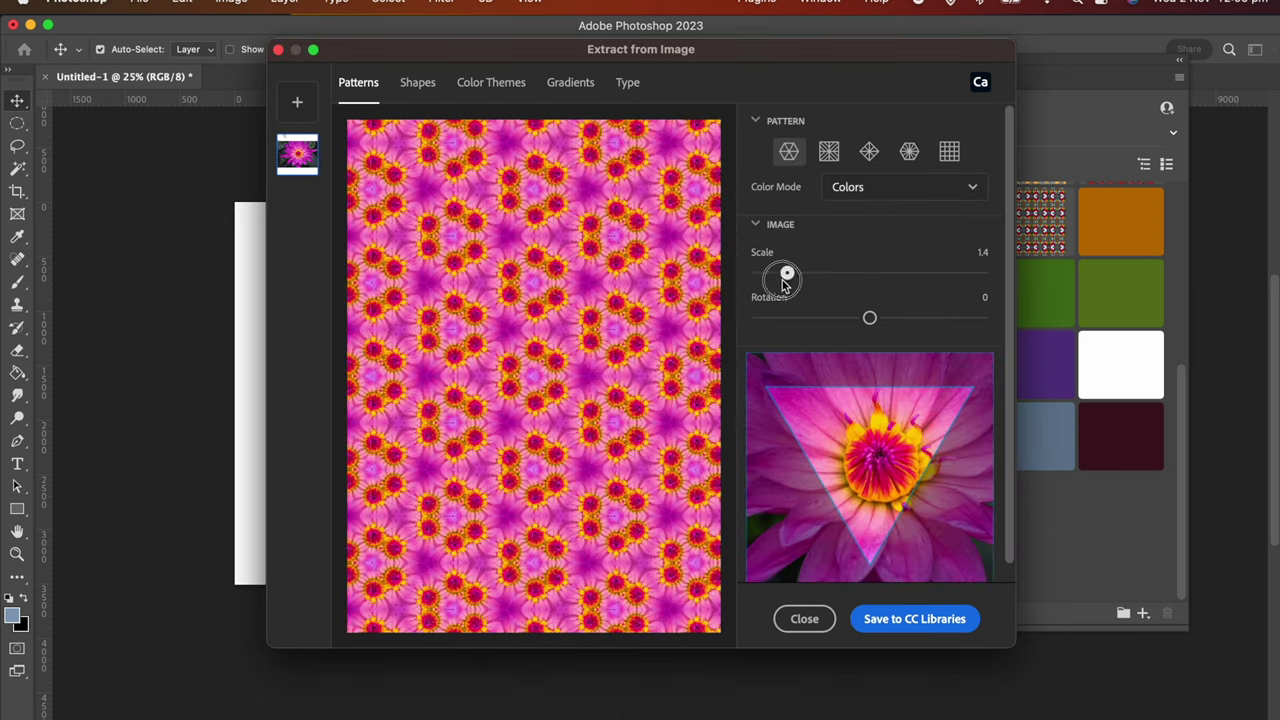
{"action": "left_click_drag", "start_coordinate": [869, 317], "coordinate": [911, 318]}
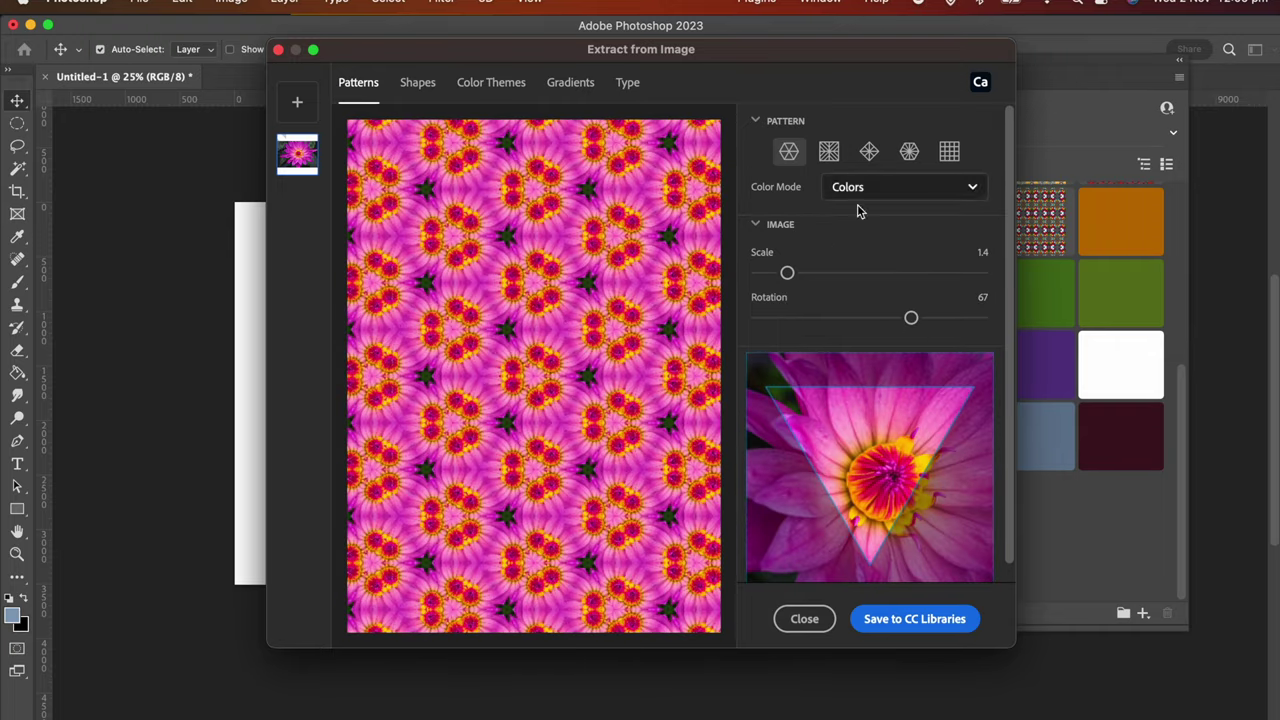
{"action": "scroll", "coordinate": [858, 450], "scroll_direction": "down", "scroll_amount": 1}
{"action": "left_click_drag", "start_coordinate": [858, 450], "coordinate": [927, 455]}
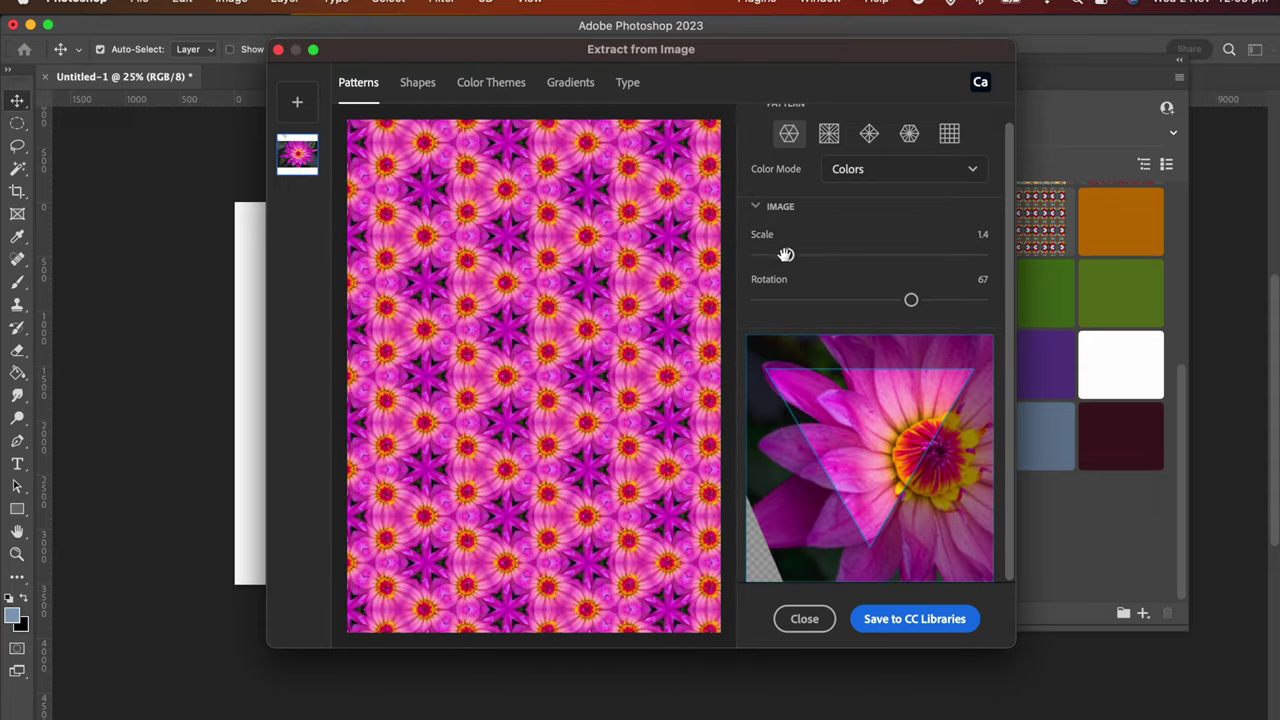
{"action": "mouse_move", "coordinate": [787, 255]}
{"action": "left_mouse_down"}
{"action": "mouse_move", "coordinate": [771, 257]}
{"action": "mouse_move", "coordinate": [798, 255]}
{"action": "left_mouse_up"}
{"action": "left_click_drag", "start_coordinate": [911, 300], "coordinate": [817, 304]}
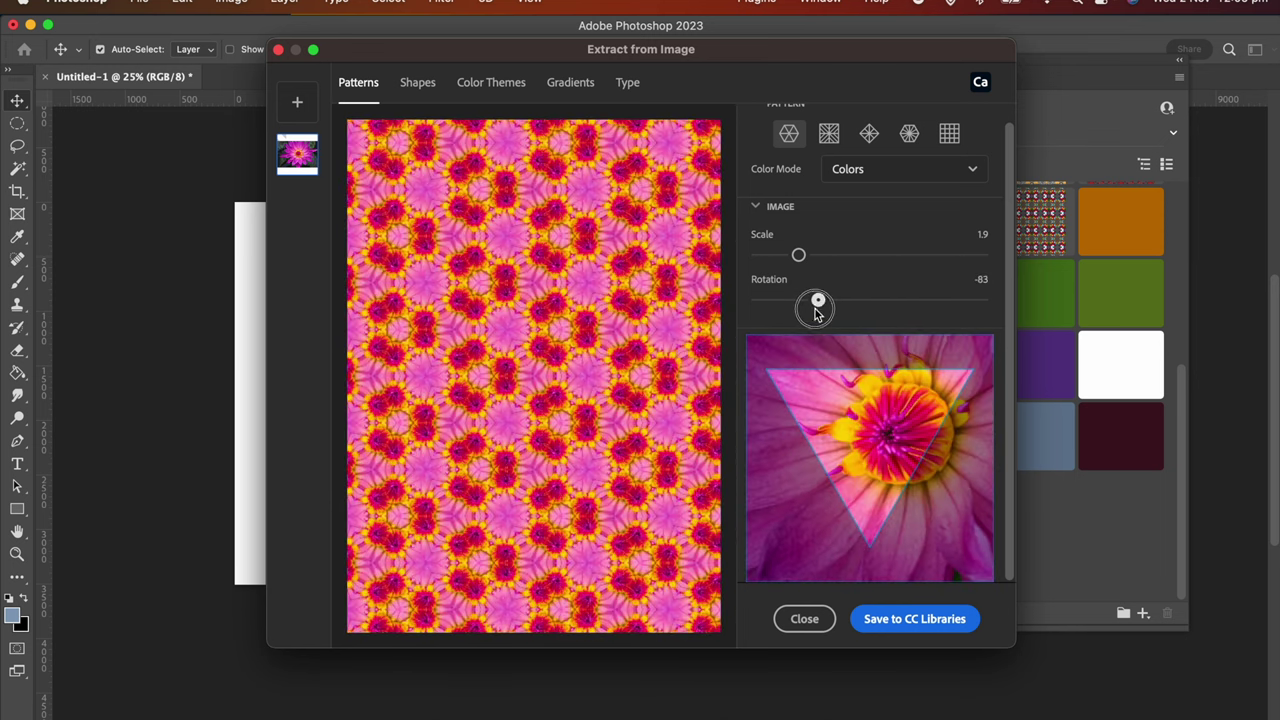
{"action": "left_click_drag", "start_coordinate": [799, 255], "coordinate": [815, 257]}
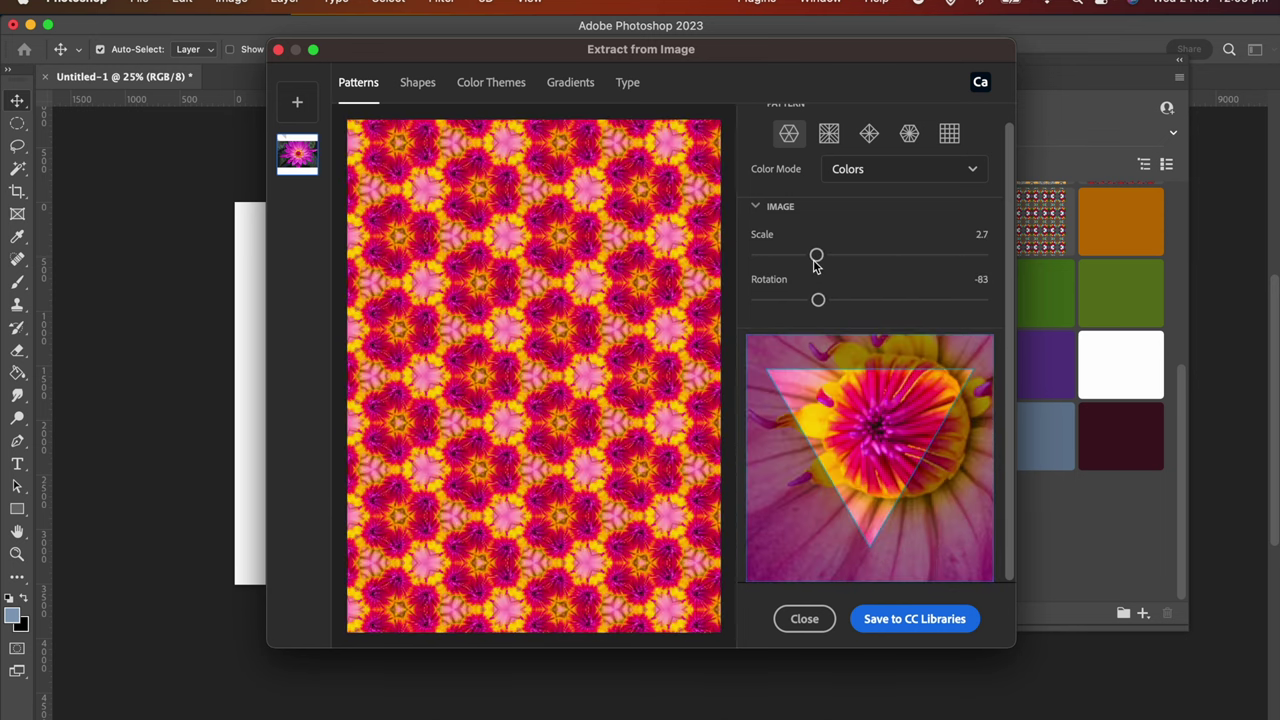
{"action": "left_click", "coordinate": [908, 620]}
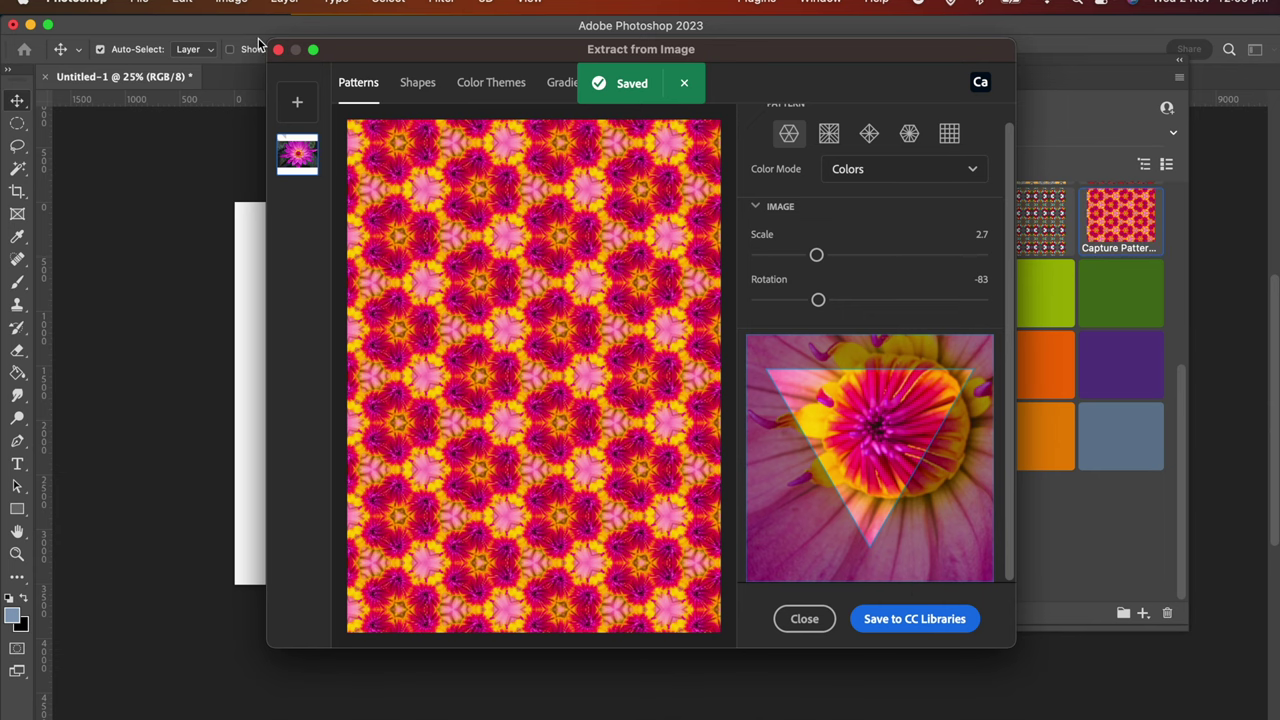
- Close Extract from Image and check the new Capture Pattern thumbnail in My Library
{"action": "left_click", "coordinate": [804, 618]}
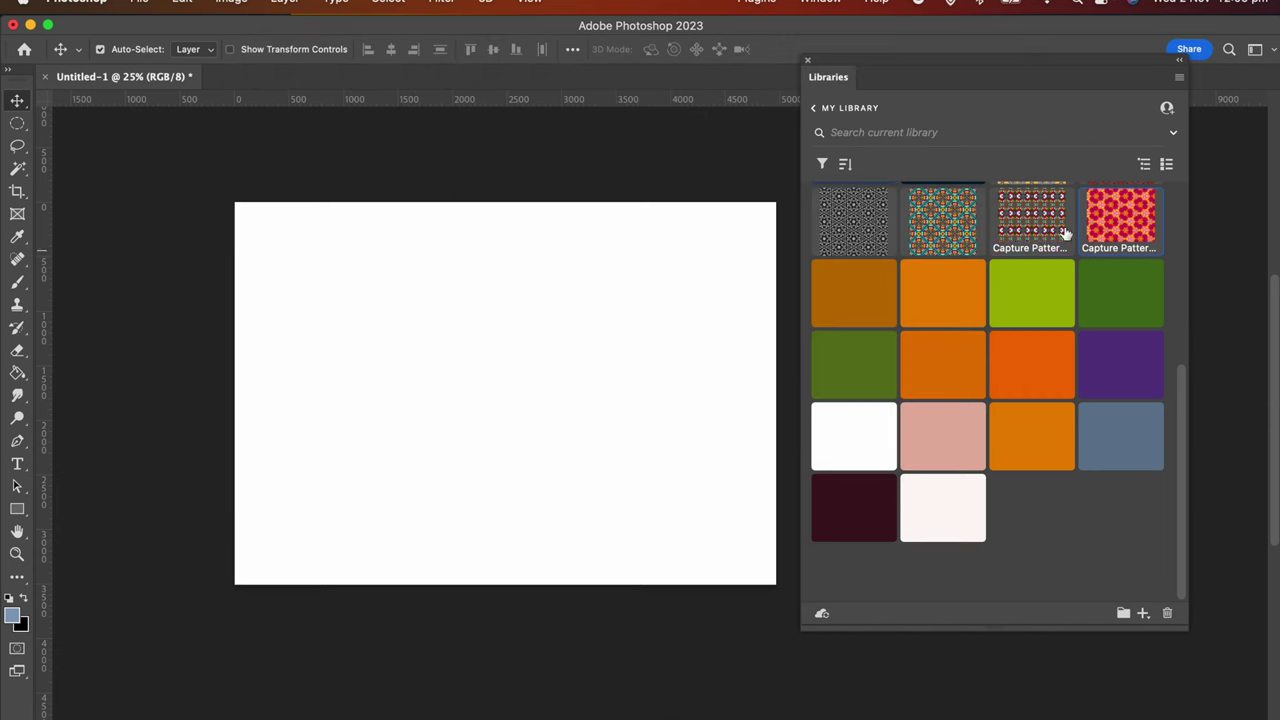
{"action": "scroll", "coordinate": [1181, 371], "scroll_direction": "up", "scroll_amount": 3}
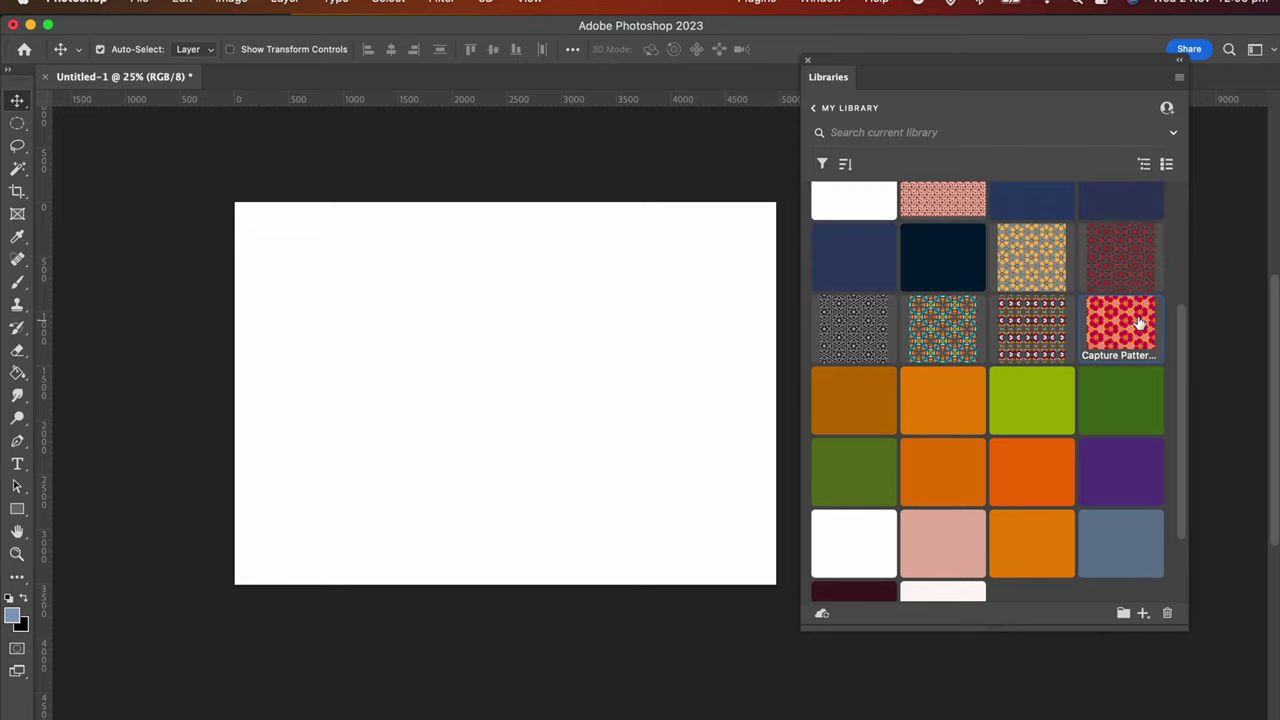
{"action": "right_click", "coordinate": [1128, 338]}
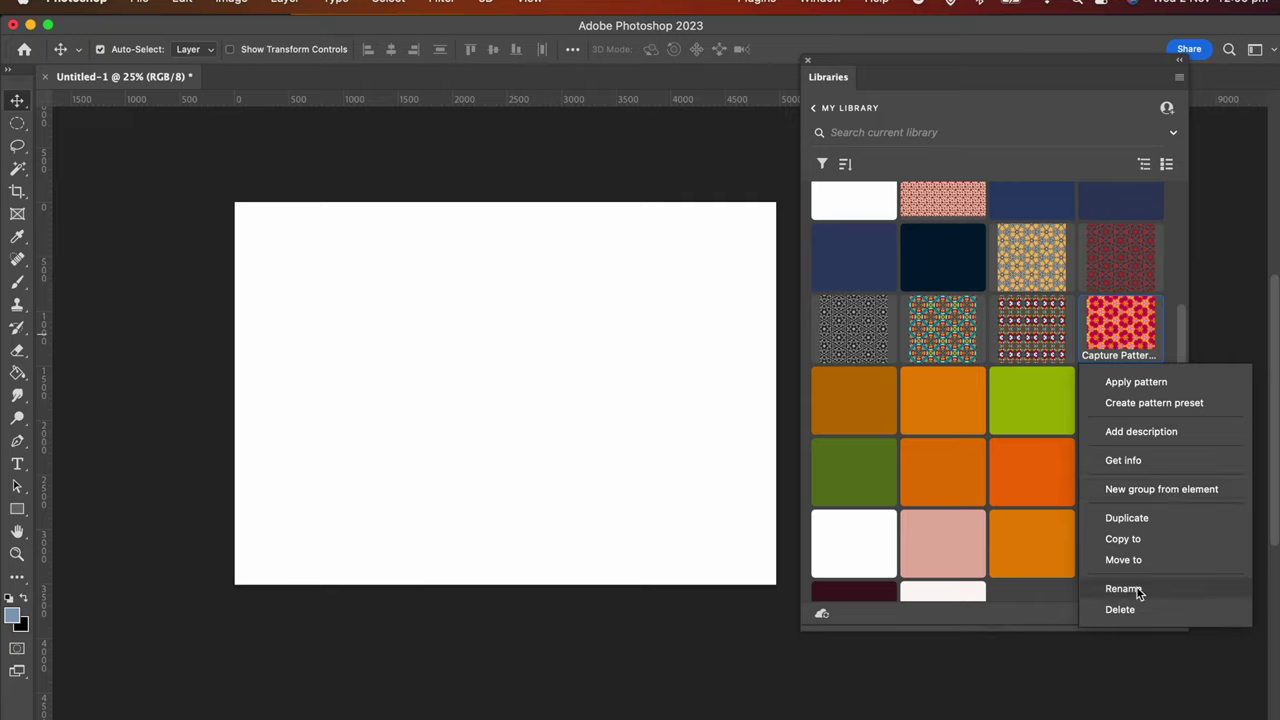
{"action": "left_click", "coordinate": [514, 349]}
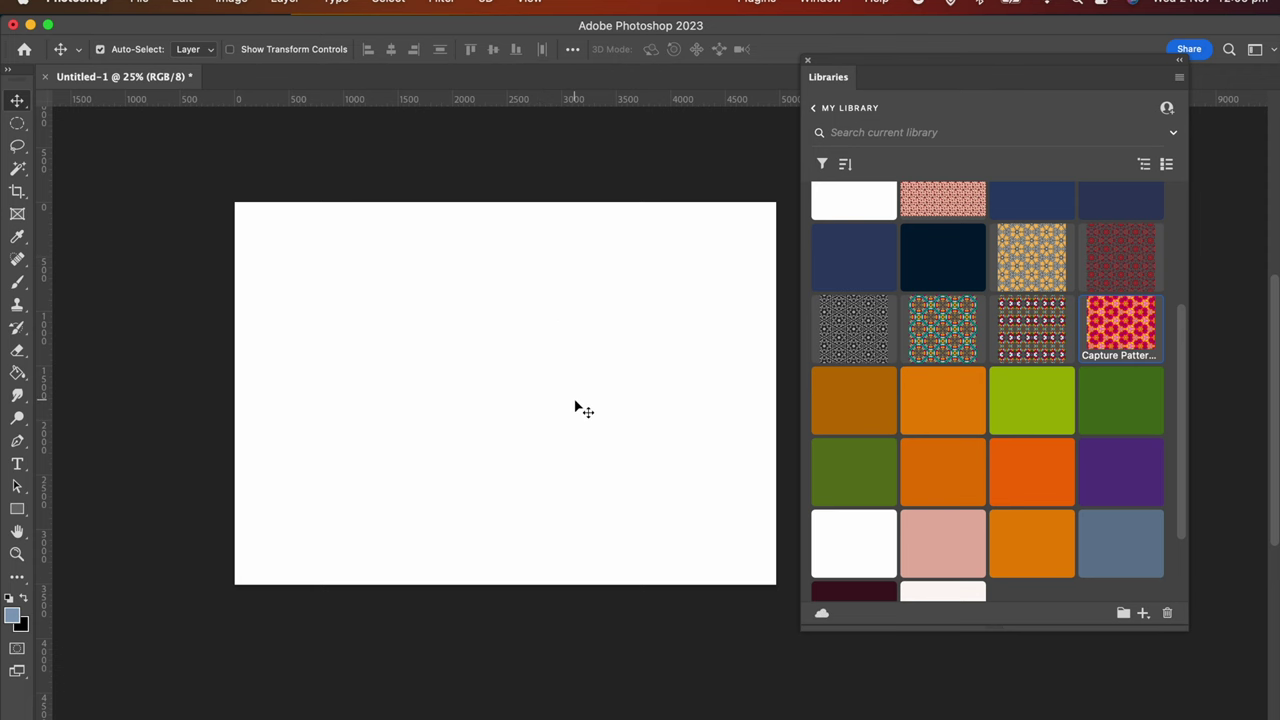
- Apply the flower pattern as Pattern Fill 1 at Scale 67% and Angle -67.29°
{"action": "left_click", "coordinate": [1122, 329]}
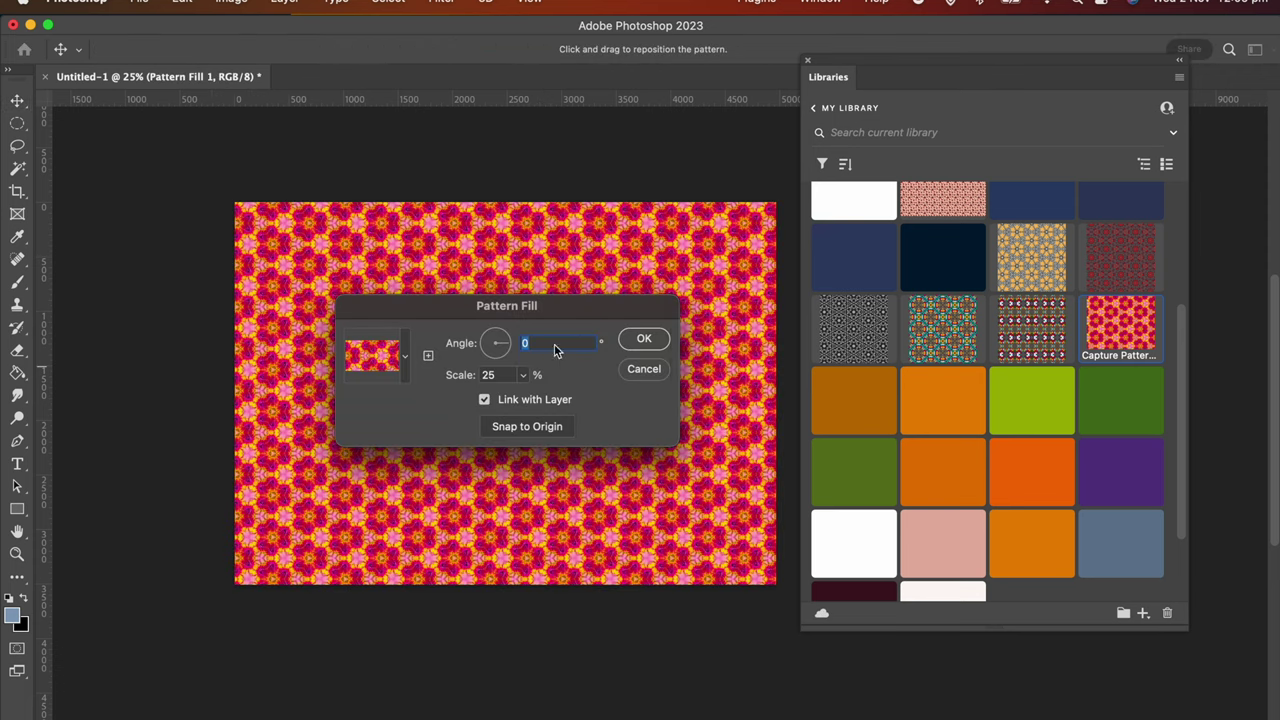
{"action": "left_click_drag", "start_coordinate": [498, 308], "coordinate": [525, 313]}
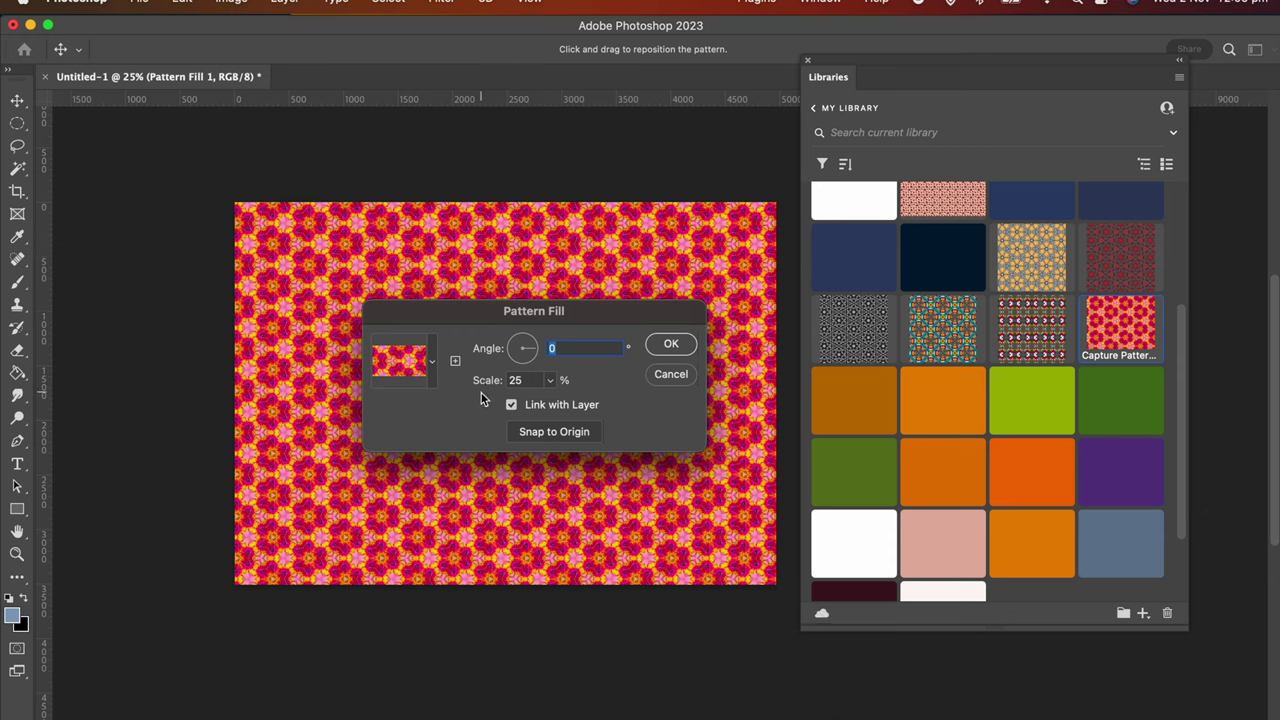
{"action": "left_click", "coordinate": [550, 381]}
{"action": "left_click_drag", "start_coordinate": [543, 402], "coordinate": [561, 408]}
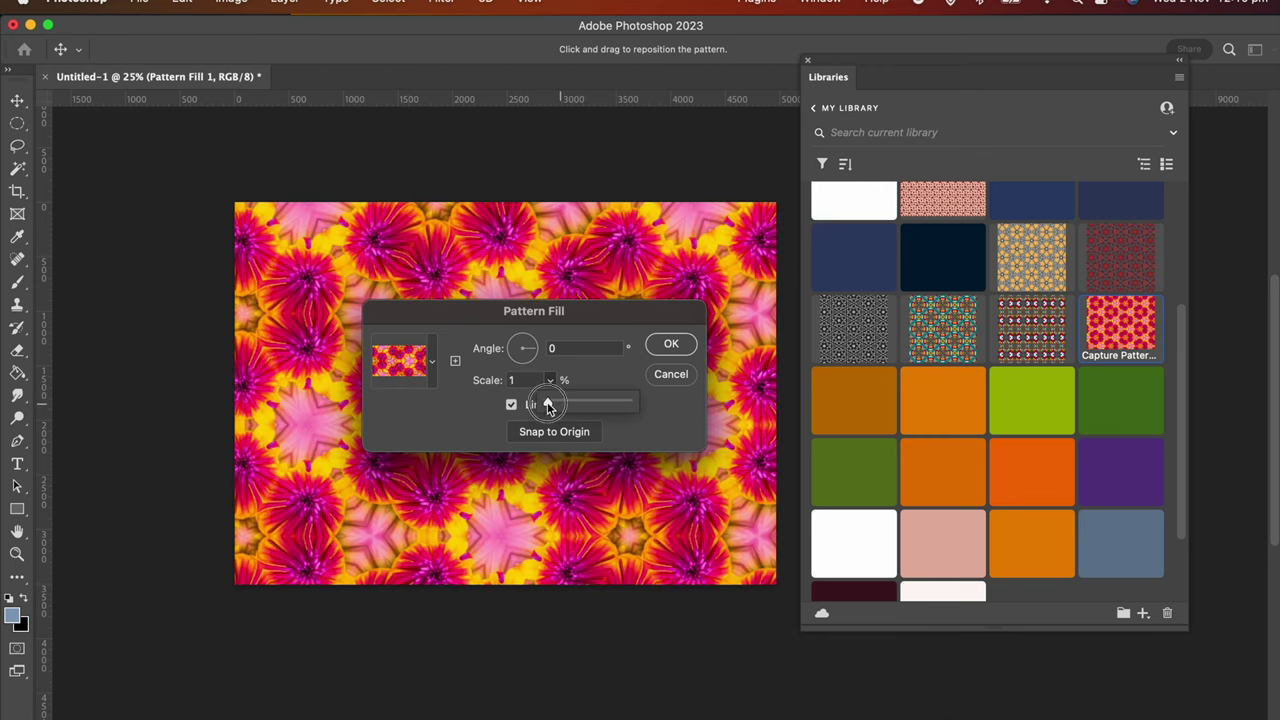
{"action": "left_click_drag", "start_coordinate": [523, 349], "coordinate": [555, 403]}
{"action": "left_click", "coordinate": [550, 381]}
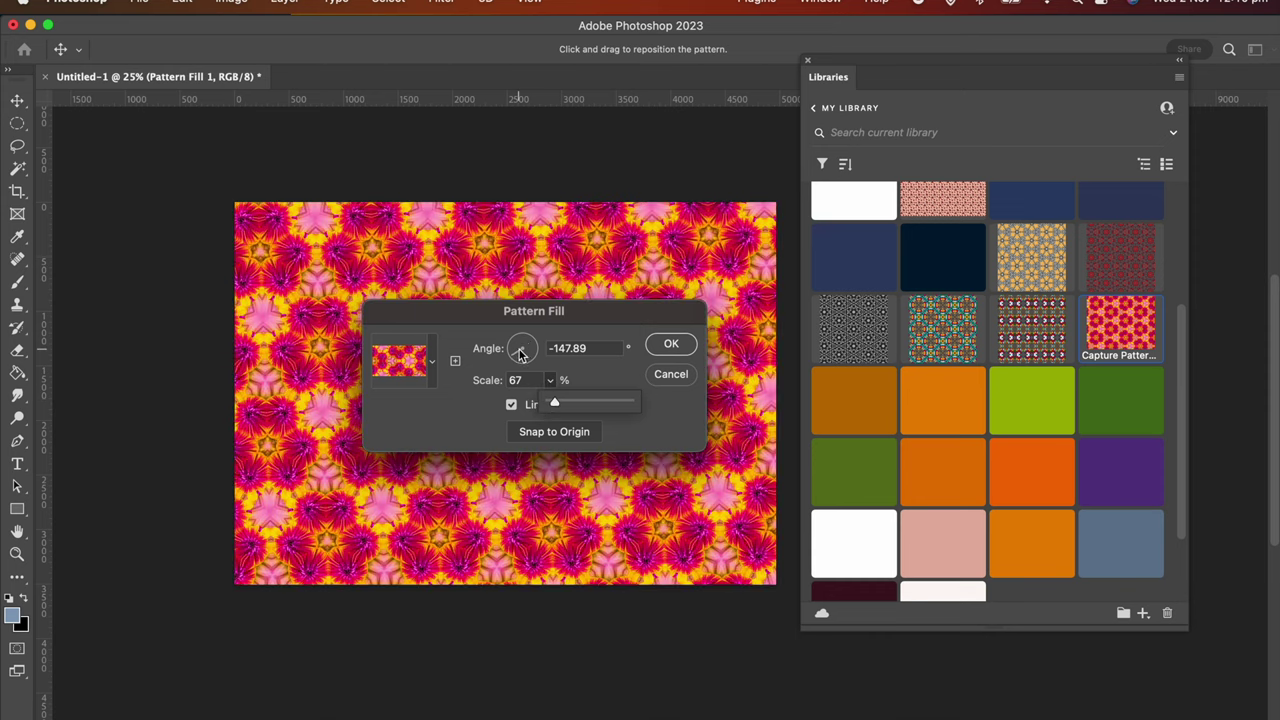
{"action": "left_click_drag", "start_coordinate": [520, 354], "coordinate": [527, 360]}
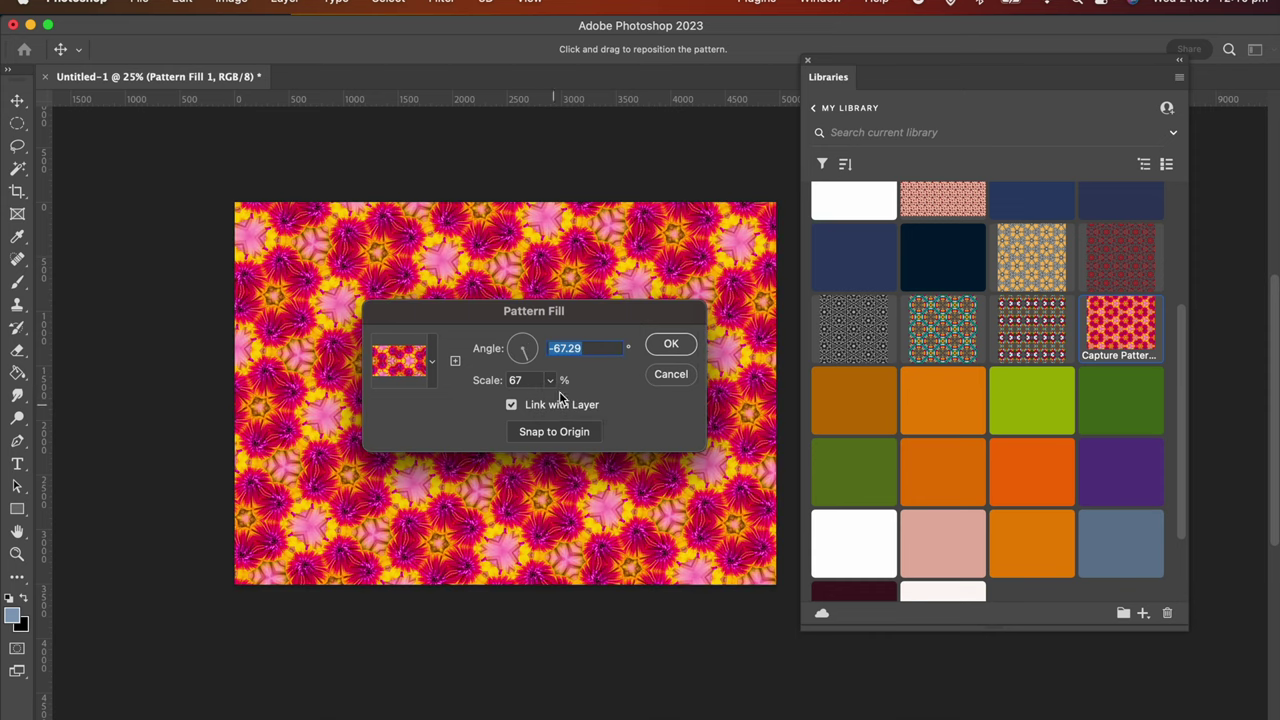
{"action": "left_click", "coordinate": [671, 345]}
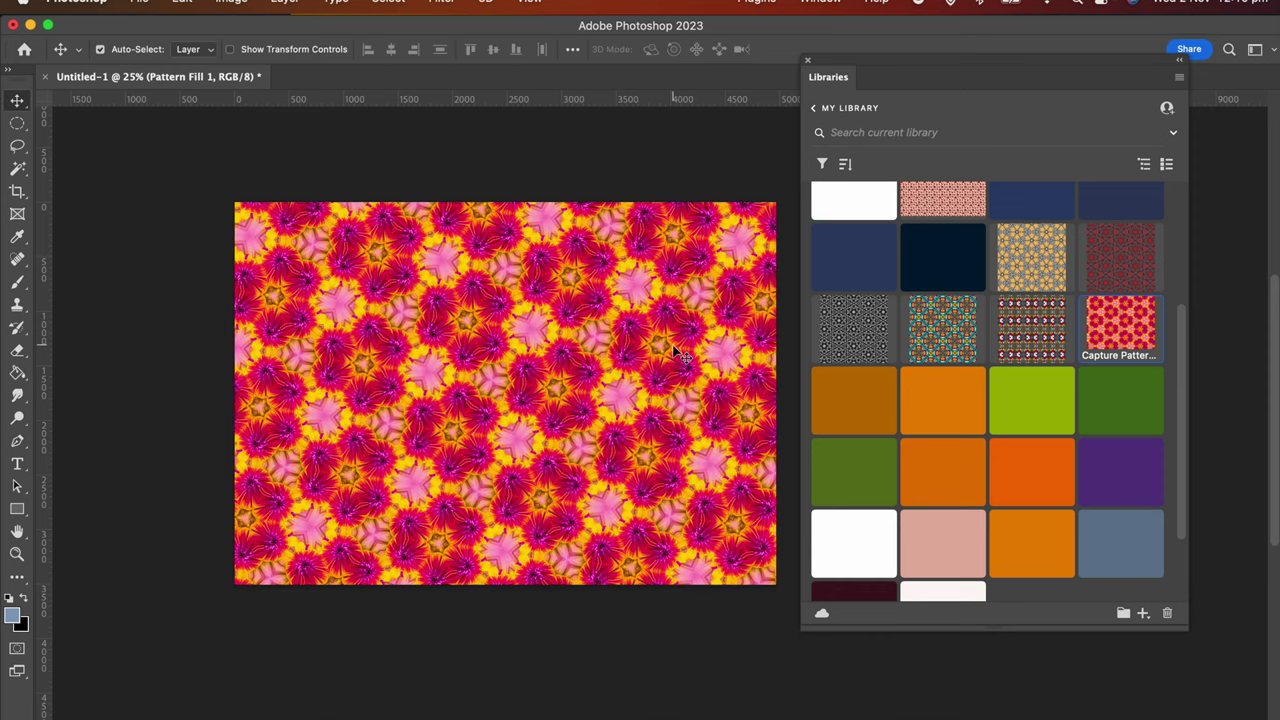